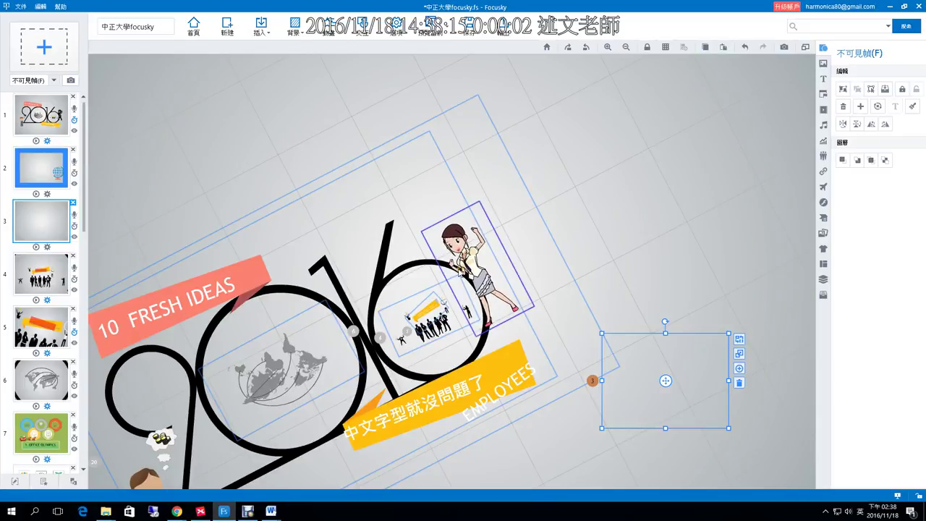
- Open the 插入 menu and return to the start page's 在線模板 template gallery
{"action": "left_click", "coordinate": [270, 38]}
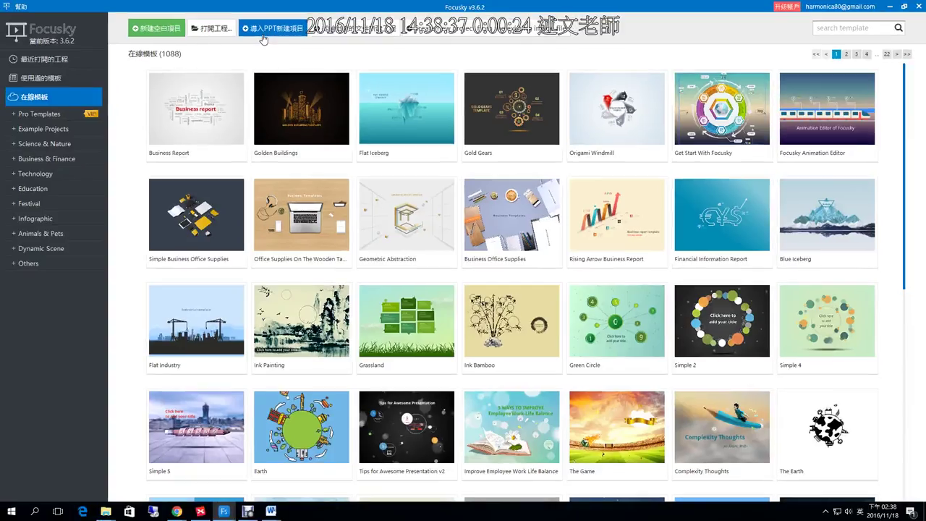
- Import the PowerPoint 數位美學小組自我評分表格與運則 from the desktop as a new project
{"action": "left_click", "coordinate": [262, 35]}
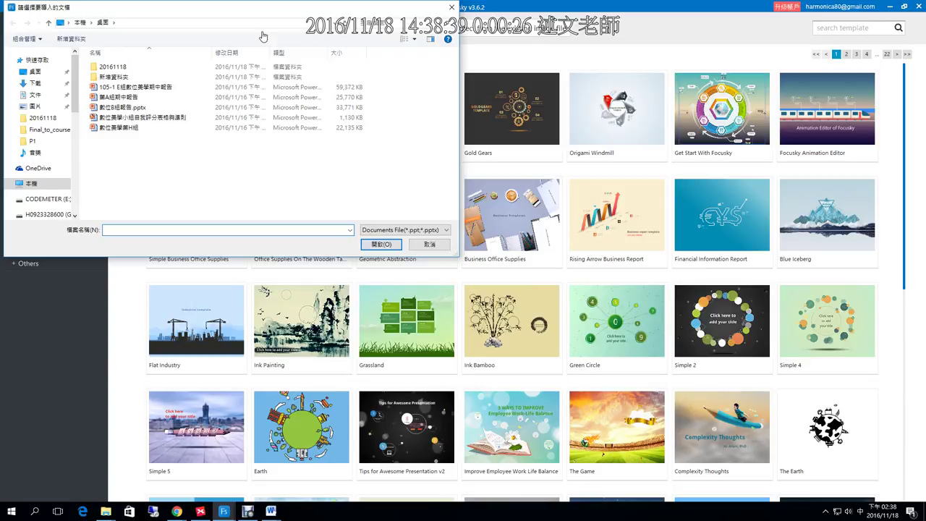
{"action": "left_click_drag", "start_coordinate": [244, 13], "coordinate": [443, 147]}
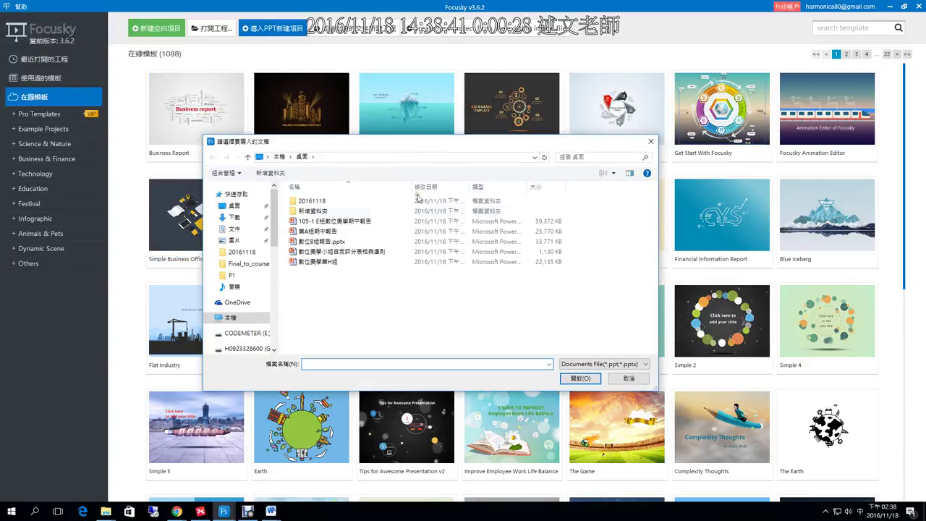
{"action": "left_click", "coordinate": [322, 263]}
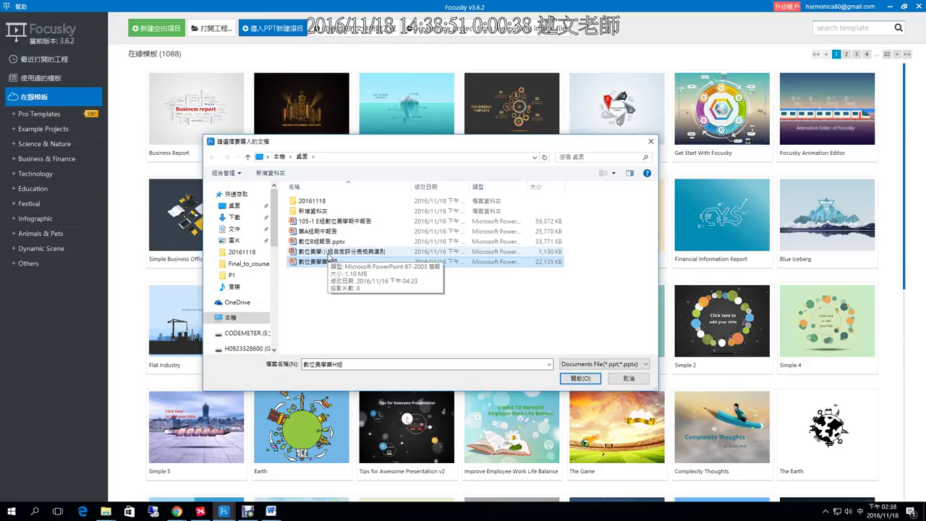
{"action": "left_click", "coordinate": [328, 252]}
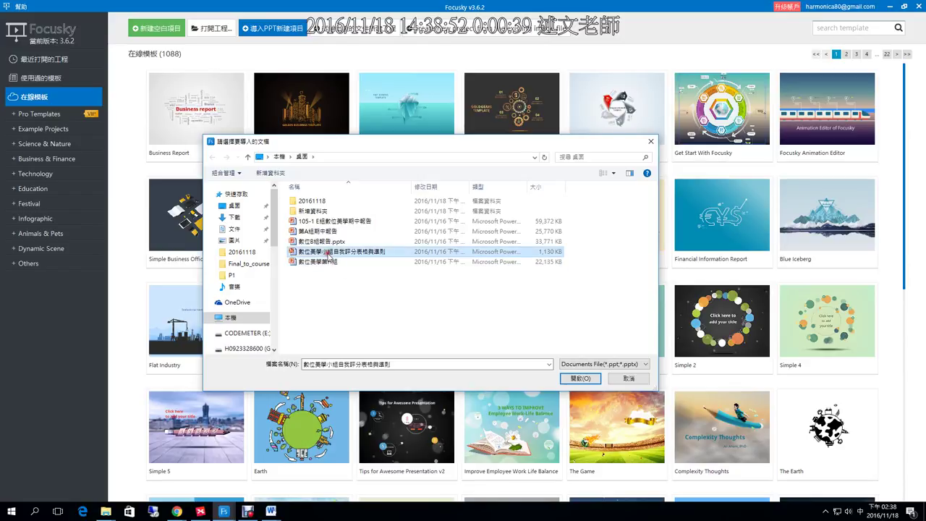
{"action": "left_click", "coordinate": [573, 379]}
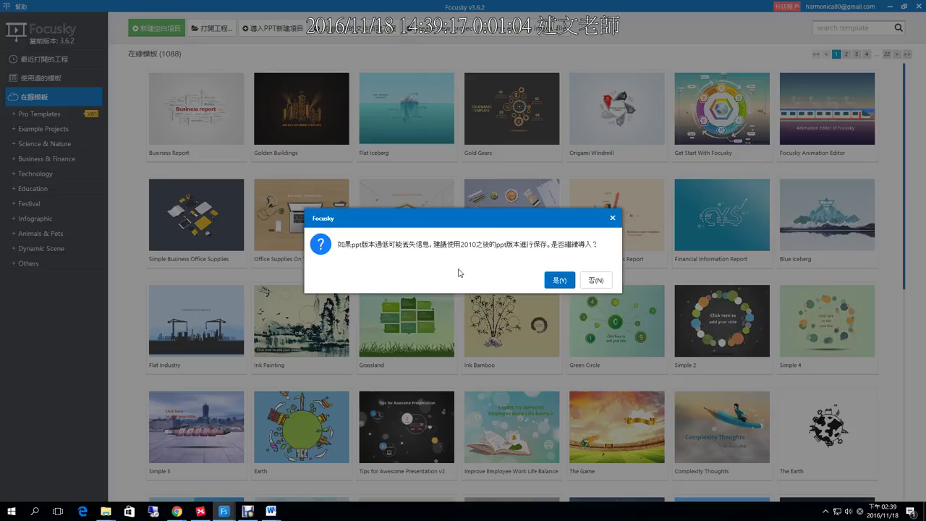
- Accept the version warning, dismiss the zipped-folder prompts, and keep all 8 slides
{"action": "left_click", "coordinate": [561, 281]}
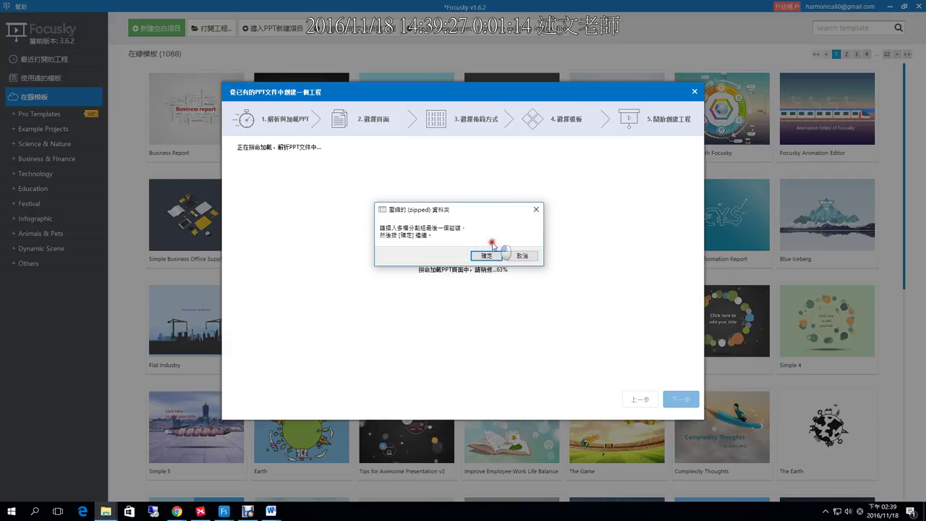
{"action": "left_click", "coordinate": [516, 257]}
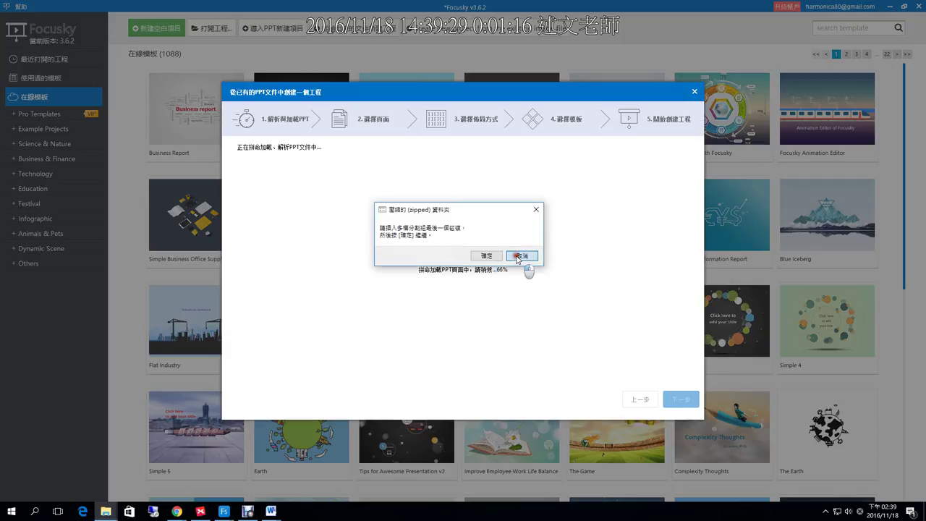
{"action": "left_click", "coordinate": [521, 256]}
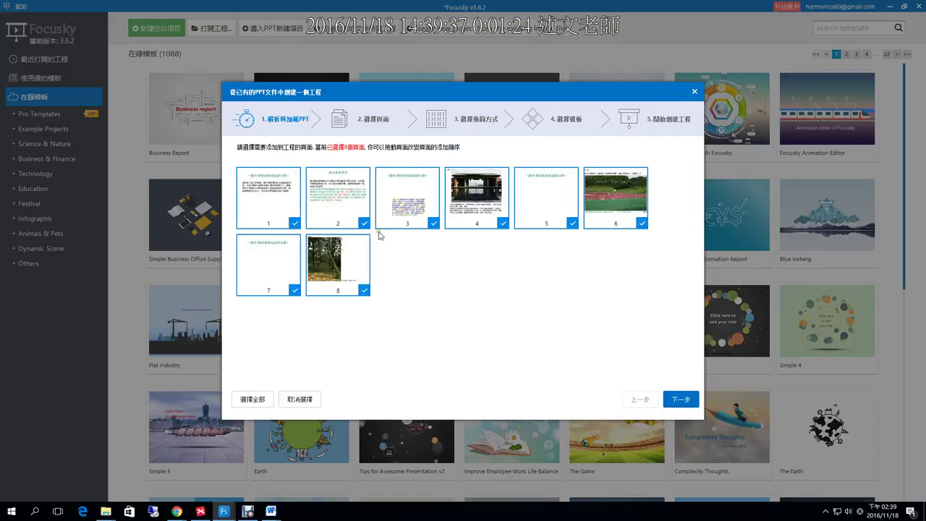
{"action": "left_click", "coordinate": [683, 402]}
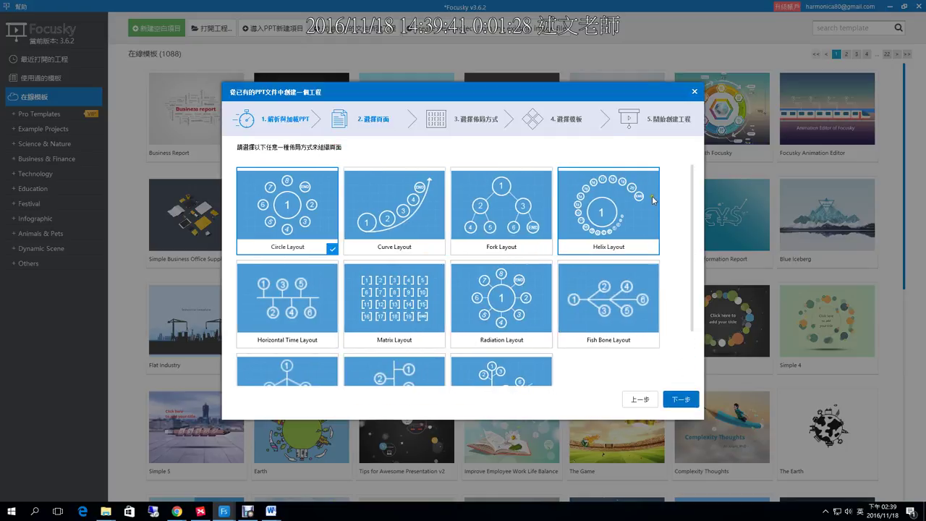
- Choose Radiation Layout for the imported slides and continue to templates
{"action": "scroll", "coordinate": [600, 259], "scroll_direction": "down", "scroll_amount": 1}
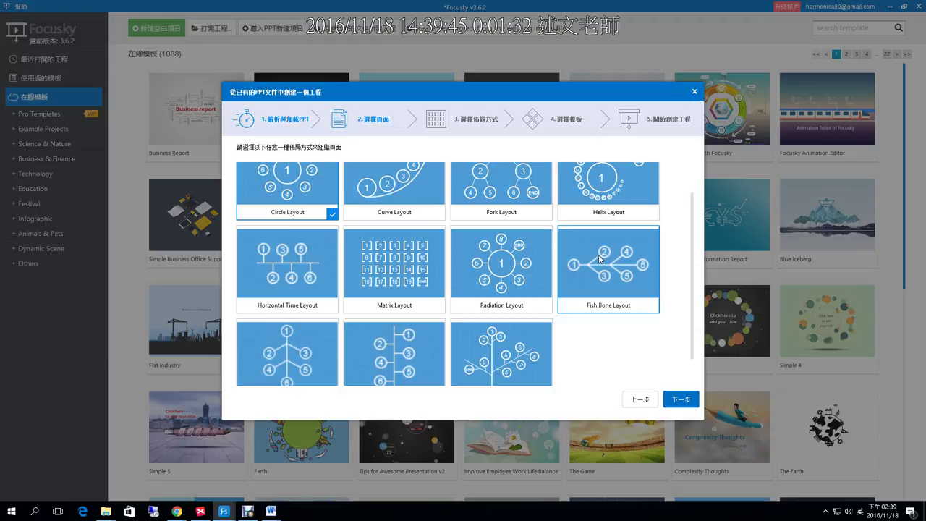
{"action": "scroll", "coordinate": [599, 259], "scroll_direction": "up", "scroll_amount": 1}
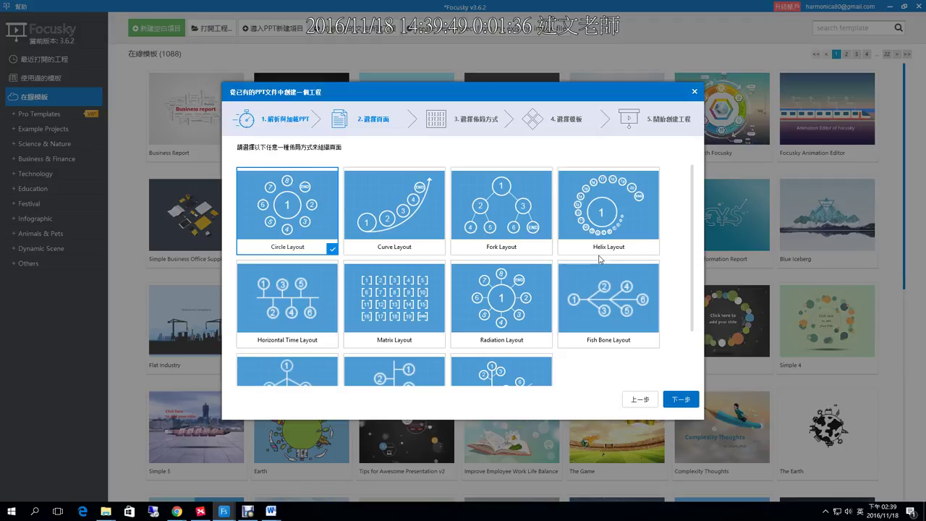
{"action": "left_click", "coordinate": [497, 306]}
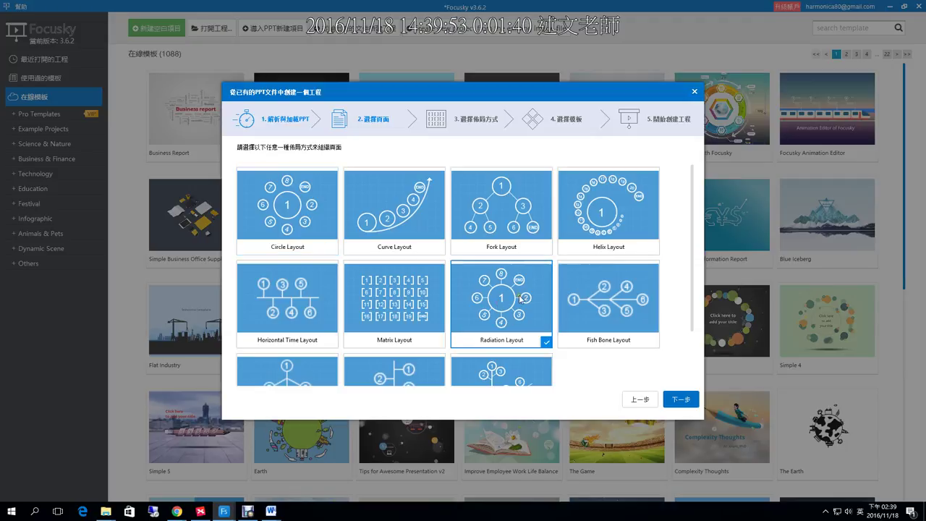
{"action": "left_click", "coordinate": [687, 404]}
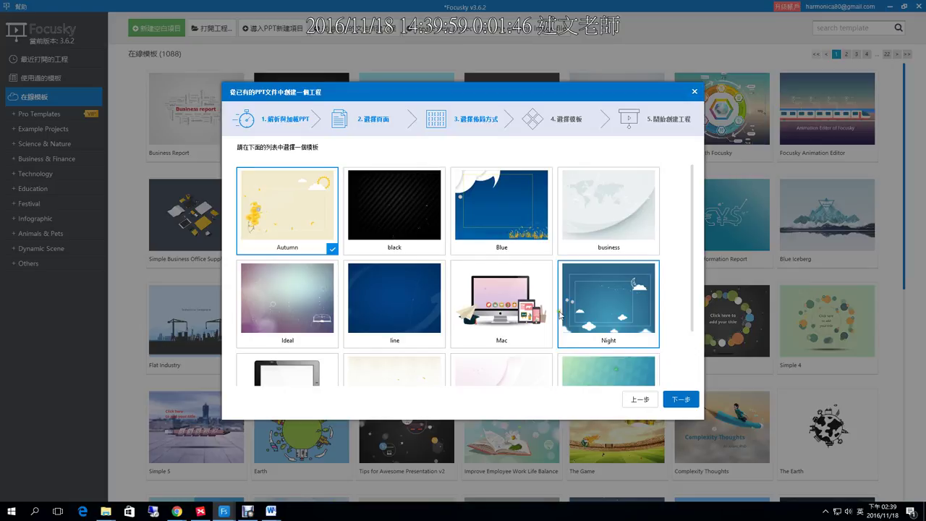
- Apply the business background template and create the project
{"action": "left_click", "coordinate": [603, 209]}
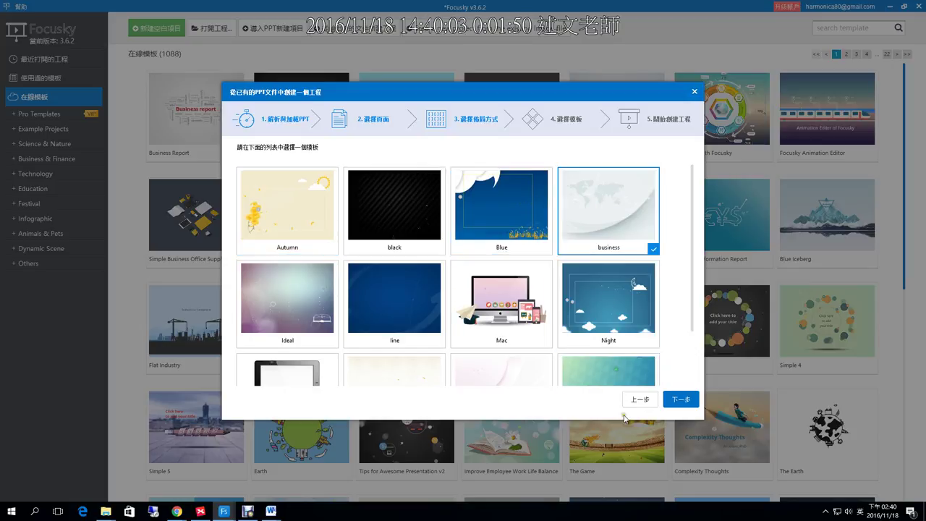
{"action": "left_click", "coordinate": [673, 399]}
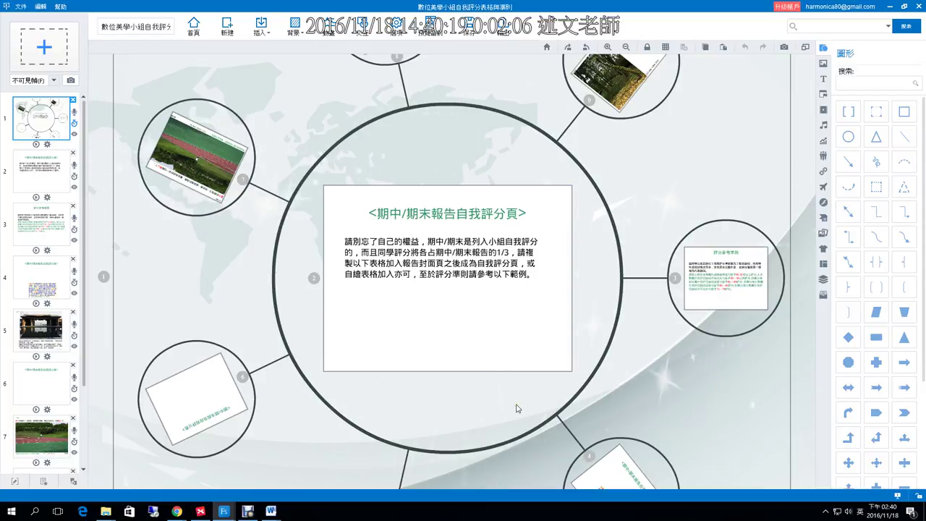
- Preview the presentation through to frame 4, then exit playback with Esc
{"action": "left_click", "coordinate": [426, 33]}
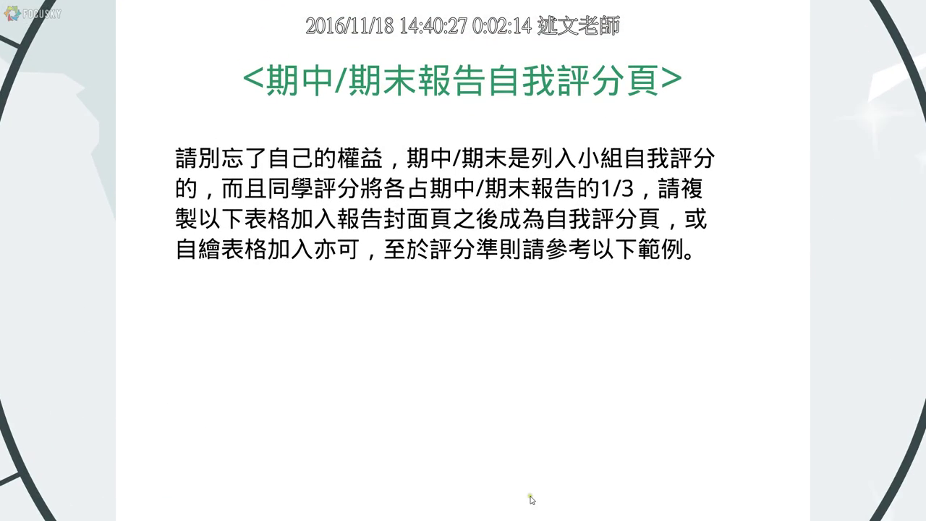
{"action": "left_click", "coordinate": [532, 511]}
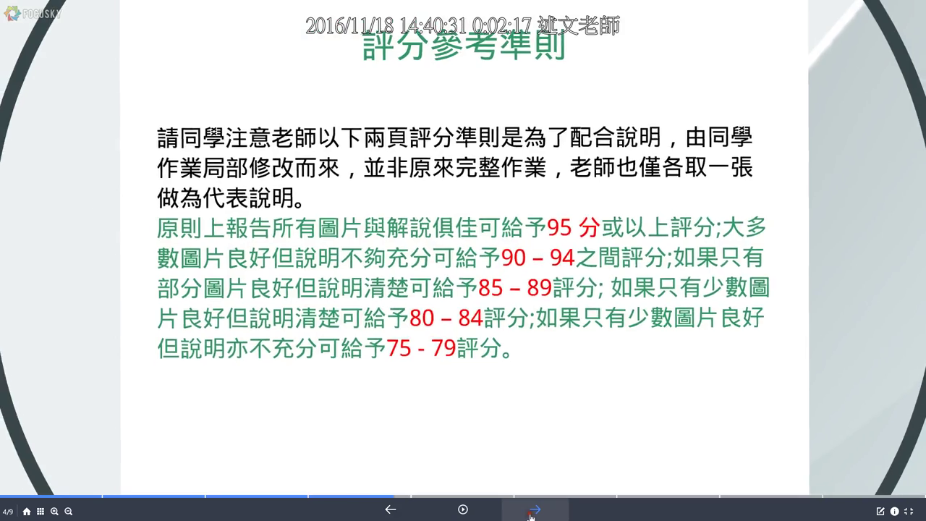
{"action": "left_click", "coordinate": [531, 511]}
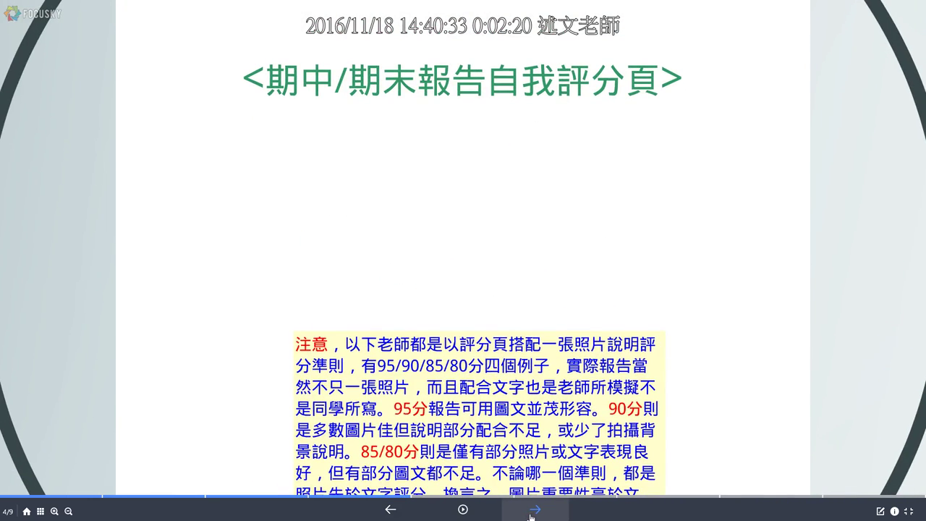
{"action": "key", "text": "Escape"}
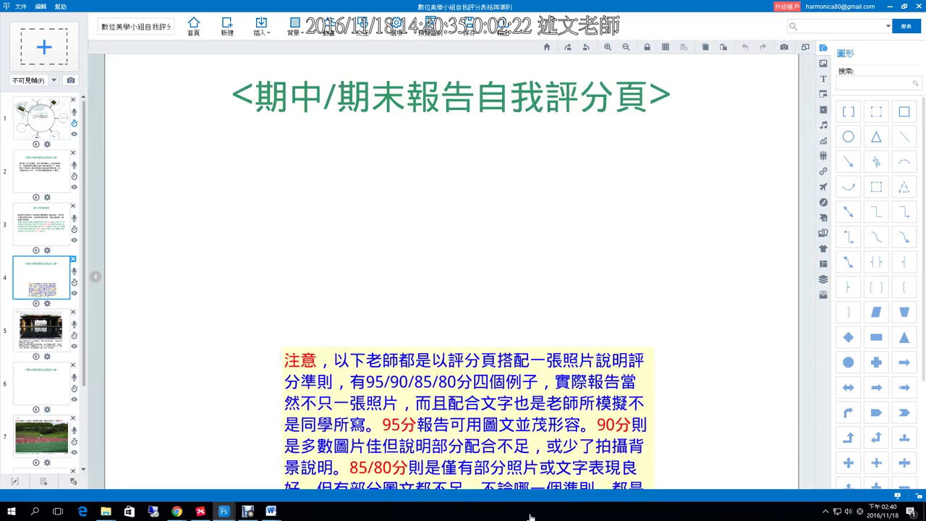
- Select slide 1 and zoom out to see all frames around the central 期中/期末報告自我評分頁 page
{"action": "left_click", "coordinate": [56, 121]}
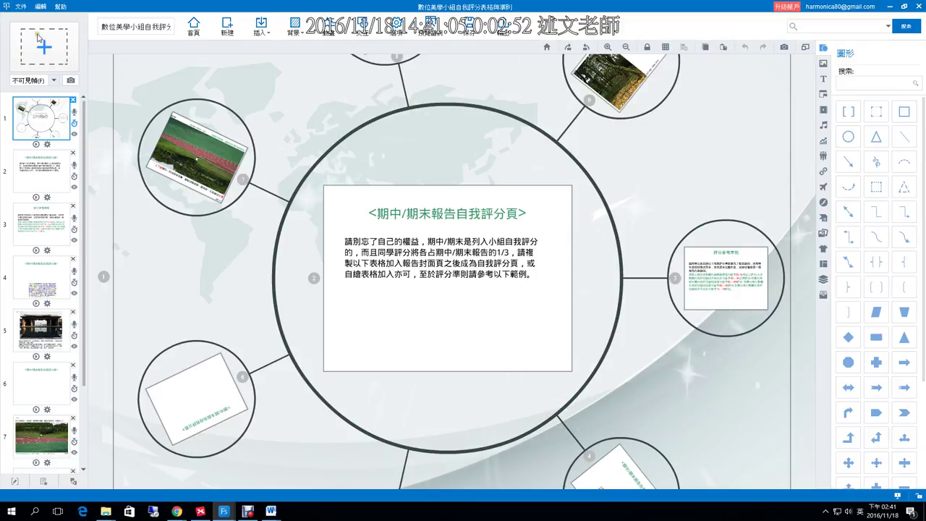
{"action": "scroll", "coordinate": [366, 142], "scroll_direction": "down", "scroll_amount": 3}
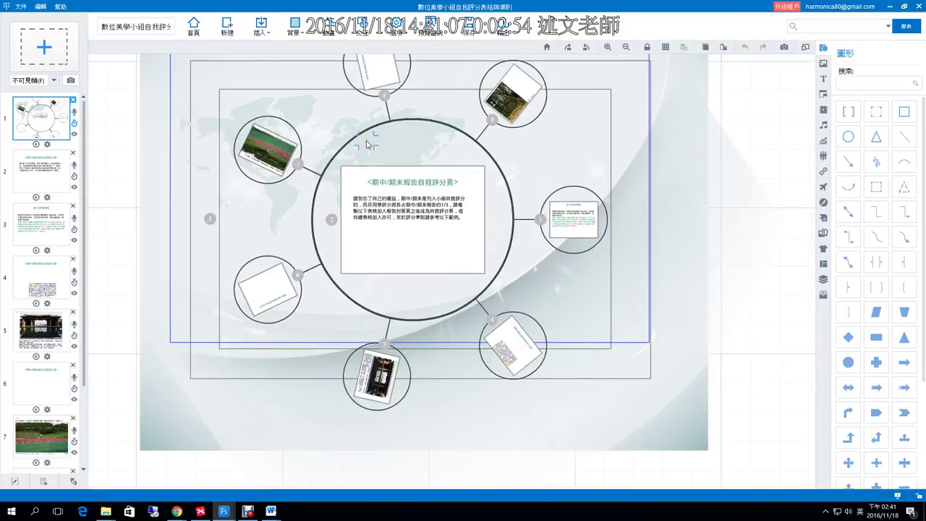